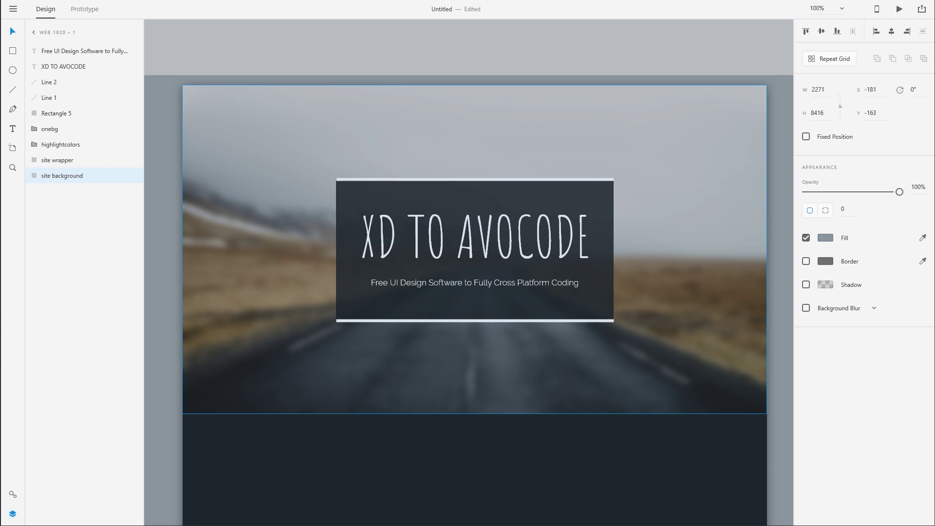
# Draw a circle below the title plate and size it to 85 × 85
pyautogui.click(14, 70)
pyautogui.moveTo(448, 340)
pyautogui.mouseDown()
pyautogui.moveTo(501, 392)
pyautogui.moveTo(496, 382)
pyautogui.mouseUp()
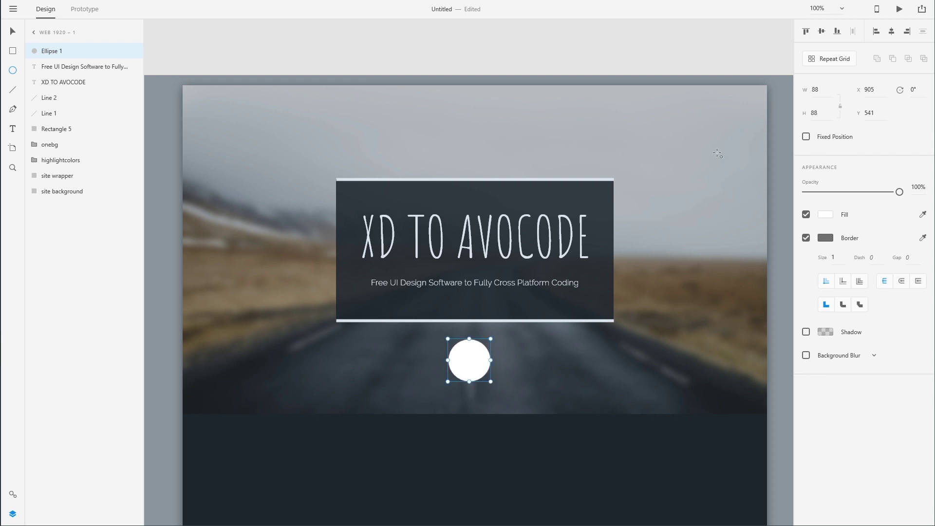
pyautogui.click(824, 89)
pyautogui.write('85')
pyautogui.press('Return')
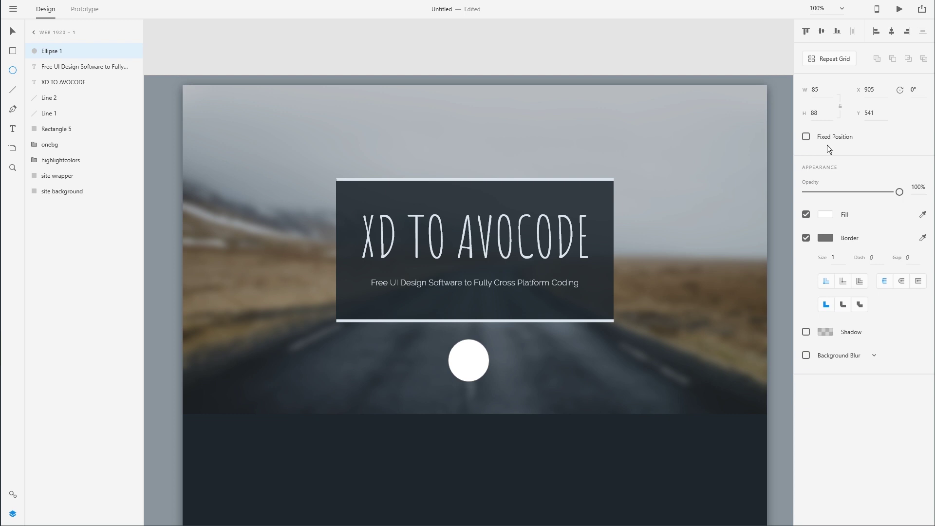
pyautogui.click(818, 112)
pyautogui.write('85')
pyautogui.press('Return')
# Remove the circle's border and eyedrop the bar's light colour as its fill
pyautogui.click(806, 238)
pyautogui.click(923, 214)
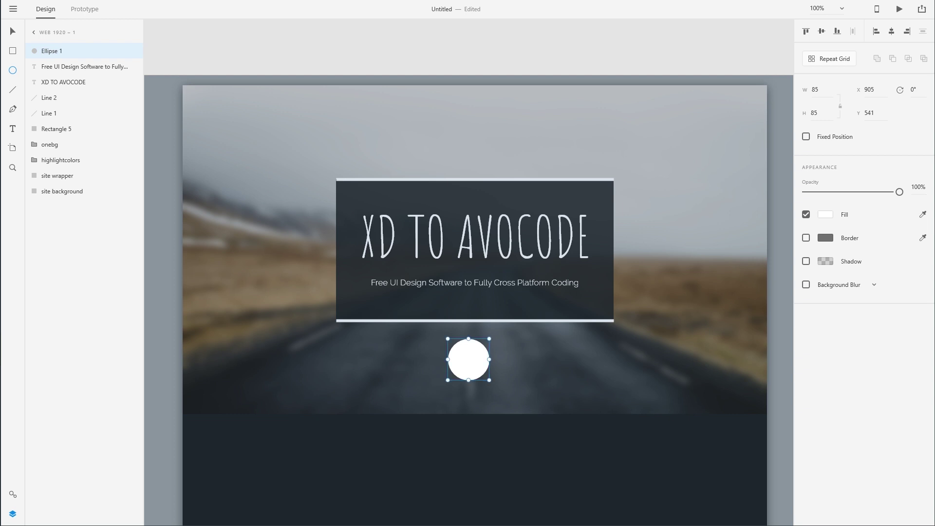
pyautogui.click(476, 321)
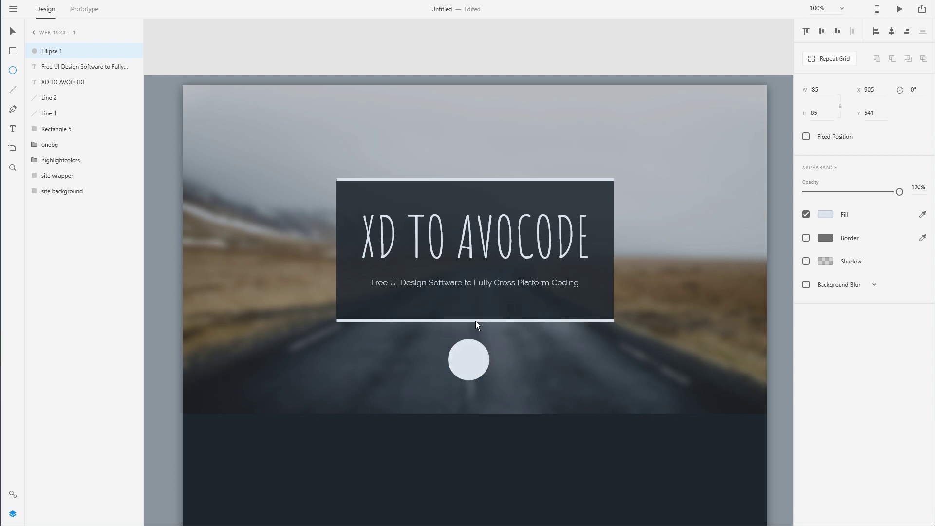
# Reposition the circle just below the bar at X 896, Y 561
pyautogui.click(13, 31)
pyautogui.scroll(4, 503, 372)
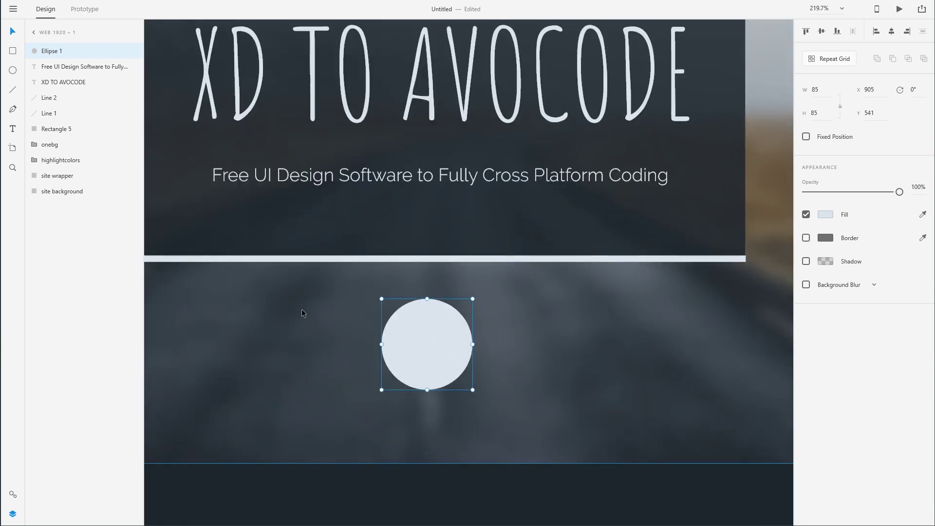
pyautogui.moveTo(418, 351); pyautogui.dragTo(416, 267)
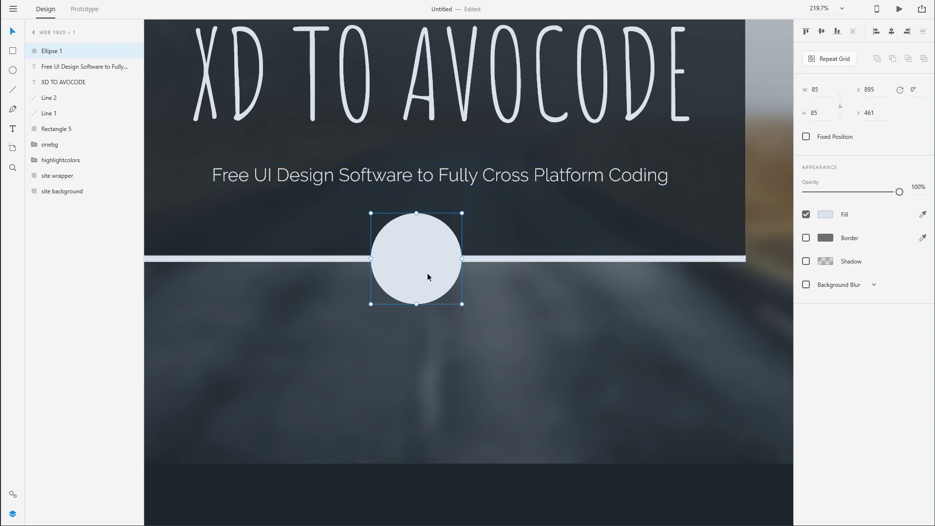
pyautogui.moveTo(400, 277); pyautogui.dragTo(401, 381)
# Subtract a borderless rectangle from the circle's top half, leaving an 84.99 × 42 semicircle
pyautogui.click(13, 51)
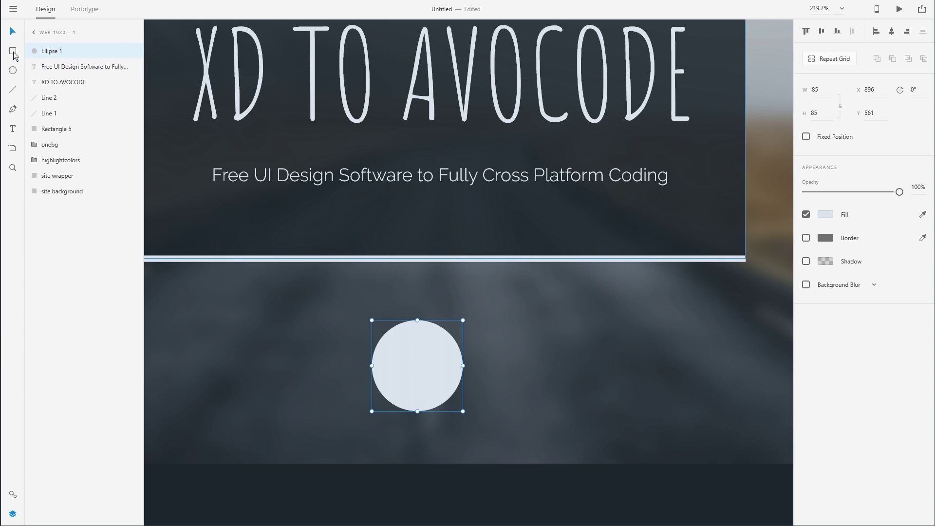
pyautogui.moveTo(321, 278)
pyautogui.mouseDown()
pyautogui.moveTo(497, 344)
pyautogui.moveTo(510, 365)
pyautogui.mouseUp()
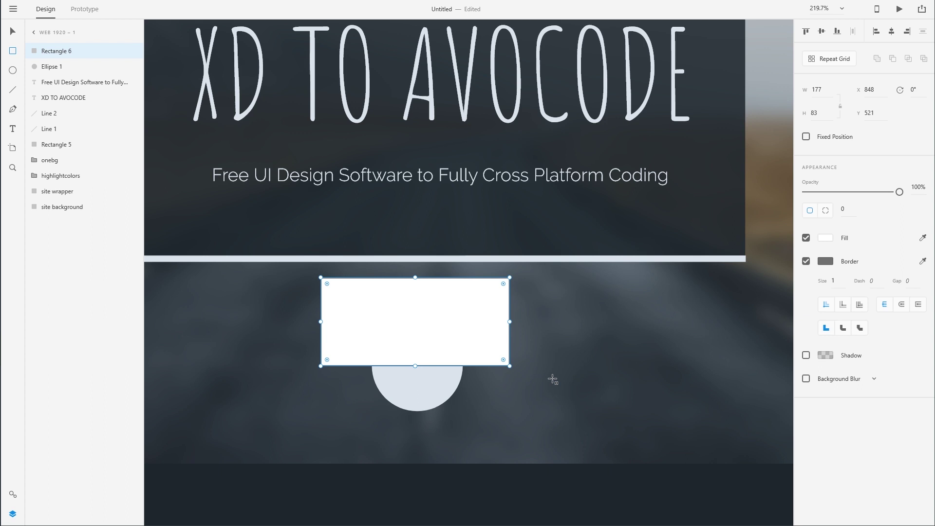
pyautogui.click(13, 31)
pyautogui.click(807, 261)
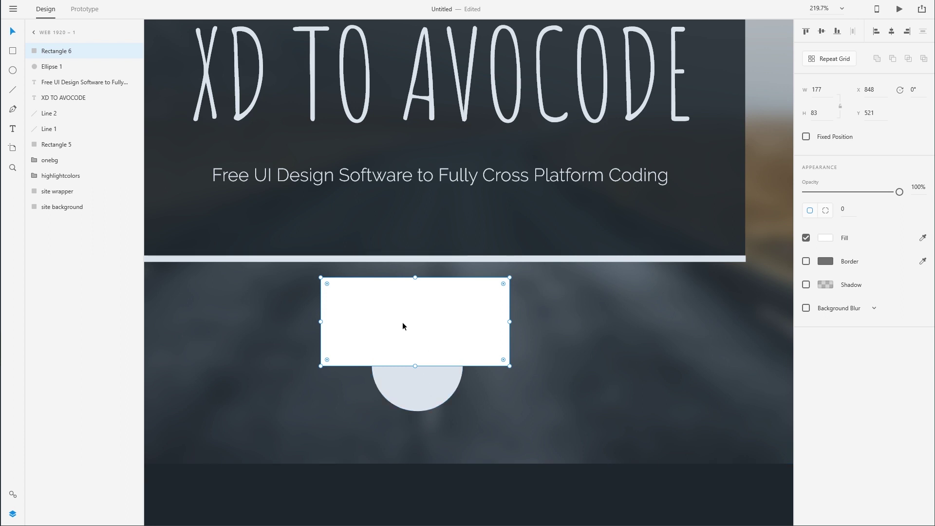
pyautogui.keyDown('shift'); pyautogui.click(410, 394); pyautogui.keyUp('shift')
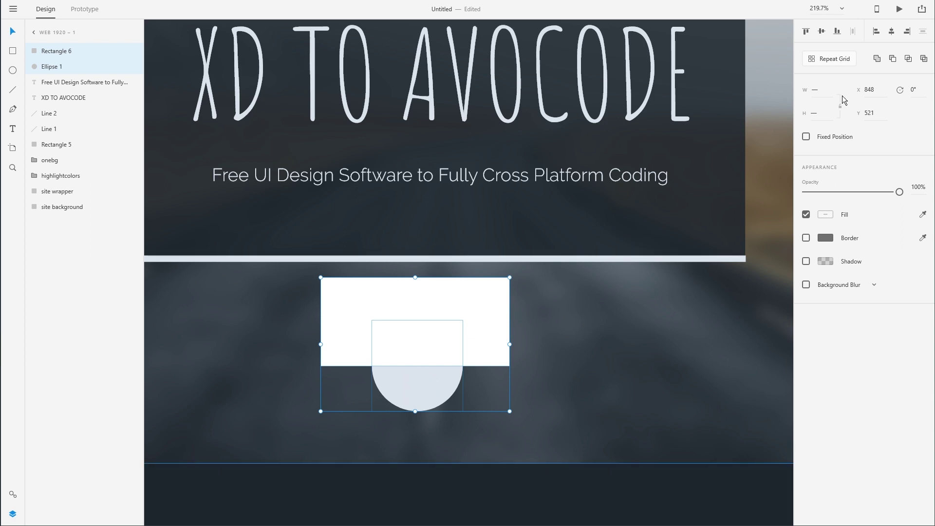
pyautogui.click(894, 59)
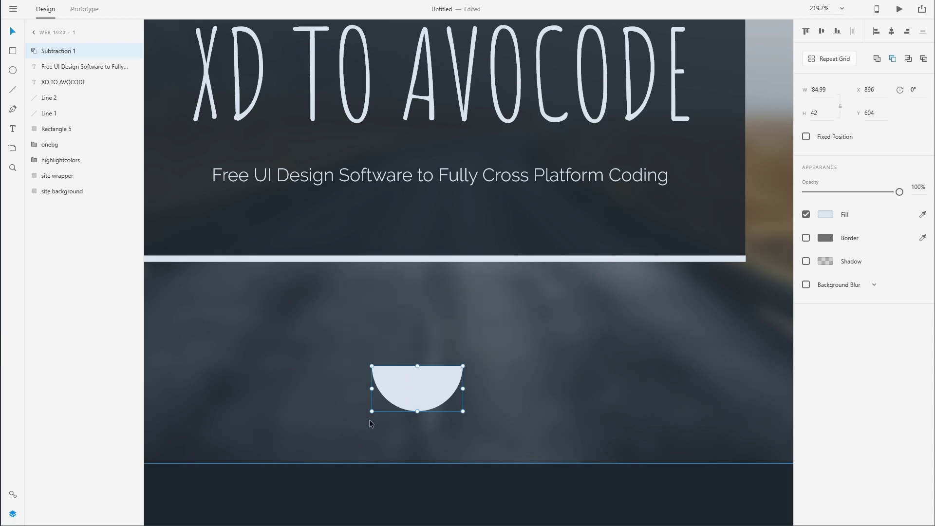
# Drag the semicircle up and left to X 797, Y 544 under the bar
pyautogui.moveTo(442, 366); pyautogui.dragTo(416, 378)
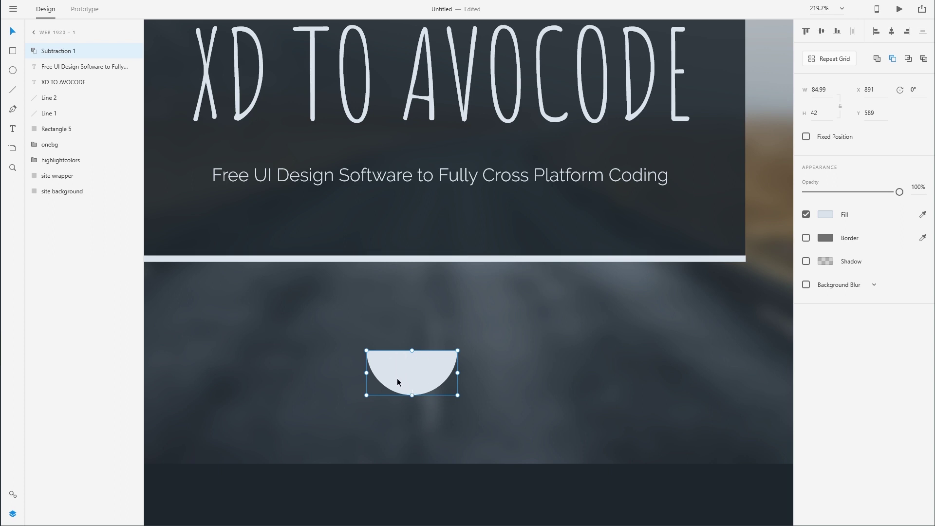
pyautogui.moveTo(433, 374); pyautogui.dragTo(333, 325)
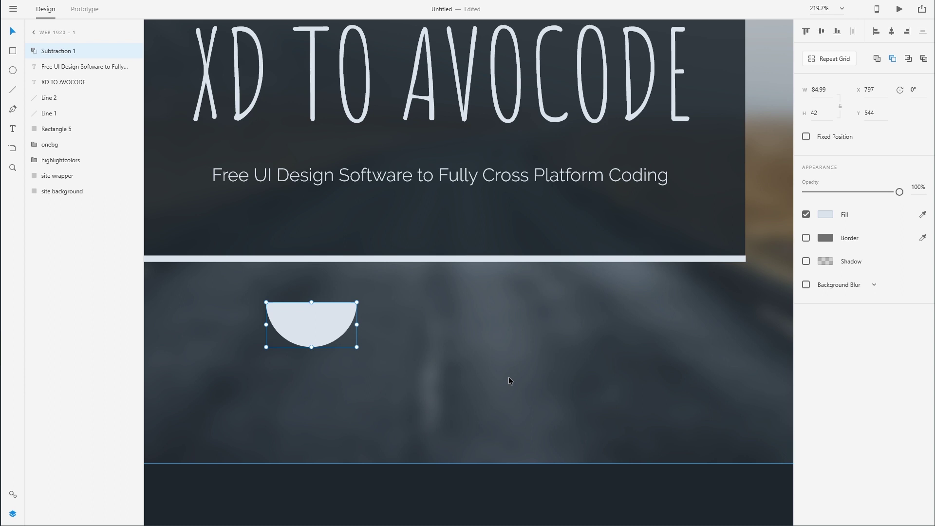
pyautogui.click(13, 111)
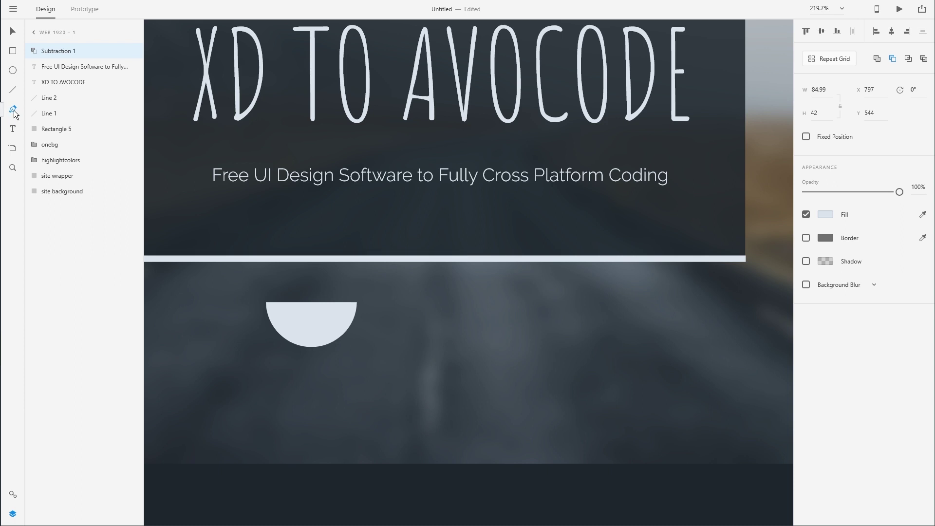
# Draw a borderless 16 × 30 white rectangle to the right of the semicircle
pyautogui.click(13, 51)
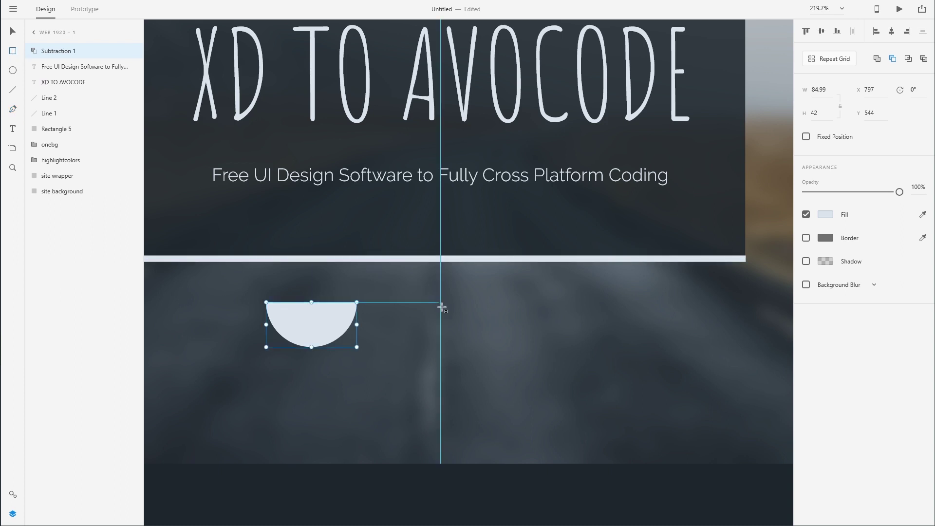
pyautogui.moveTo(431, 306); pyautogui.dragTo(448, 337)
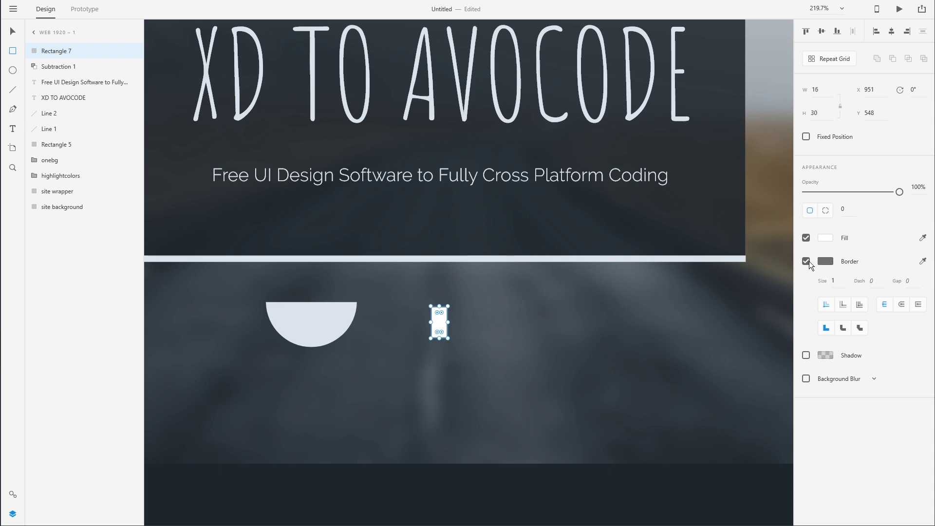
pyautogui.click(806, 261)
pyautogui.scroll(5, 451, 336)
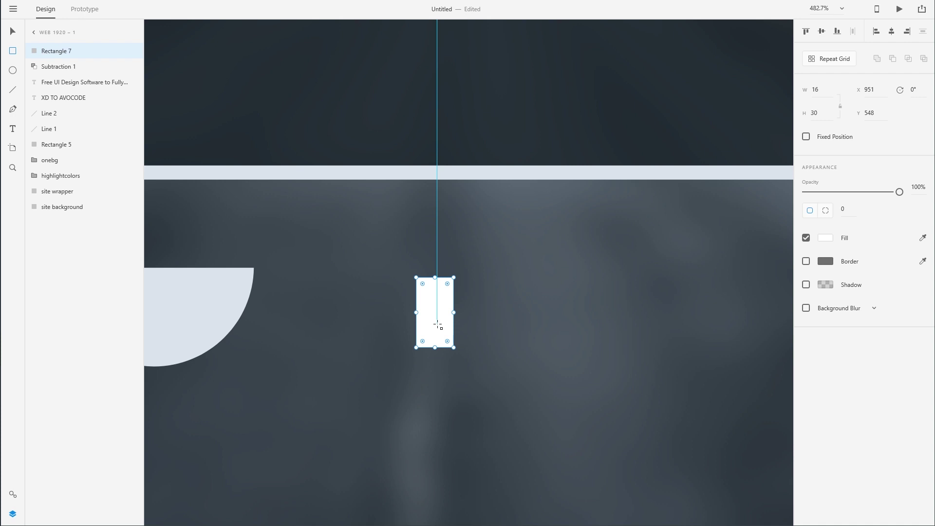
# Convert the rectangle to Path 1 and place it below the light band at X 952, Y 543
pyautogui.click(12, 31)
pyautogui.moveTo(433, 308); pyautogui.dragTo(436, 118)
pyautogui.rightClick(430, 111)
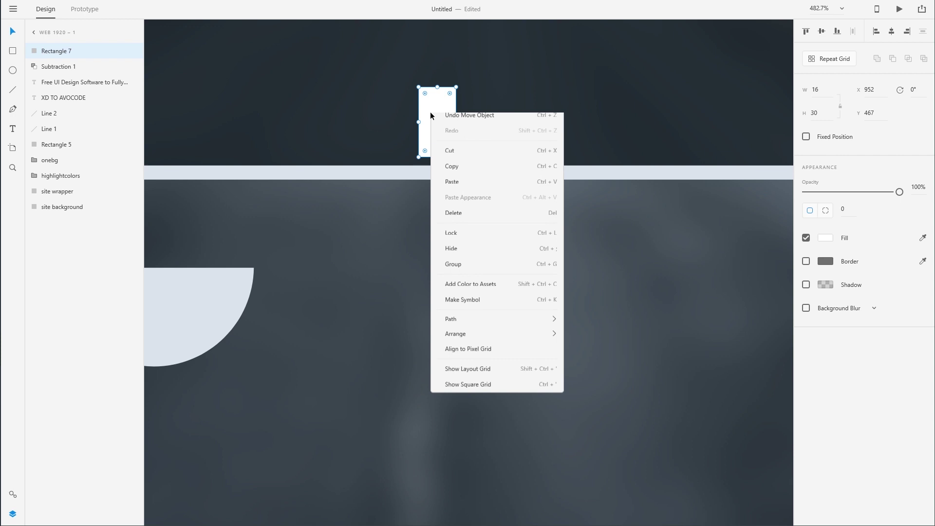
pyautogui.moveTo(481, 330)
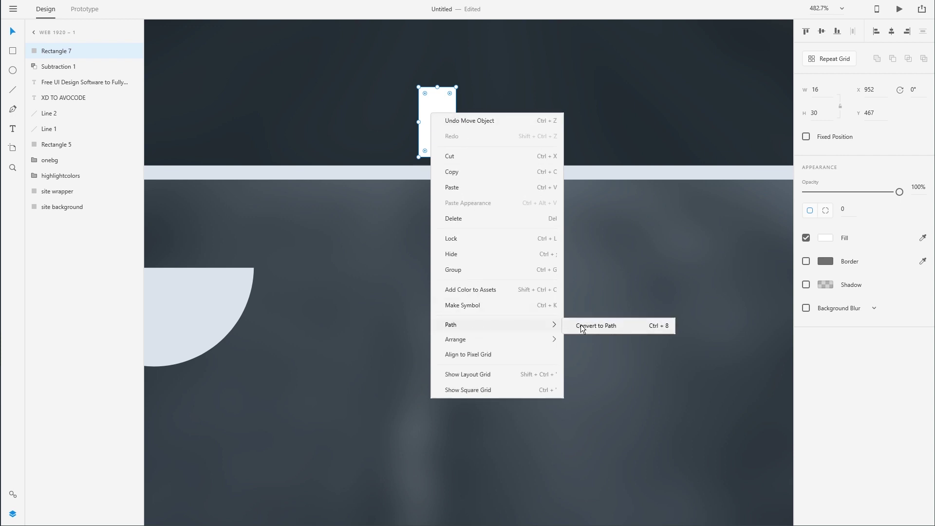
pyautogui.click(616, 325)
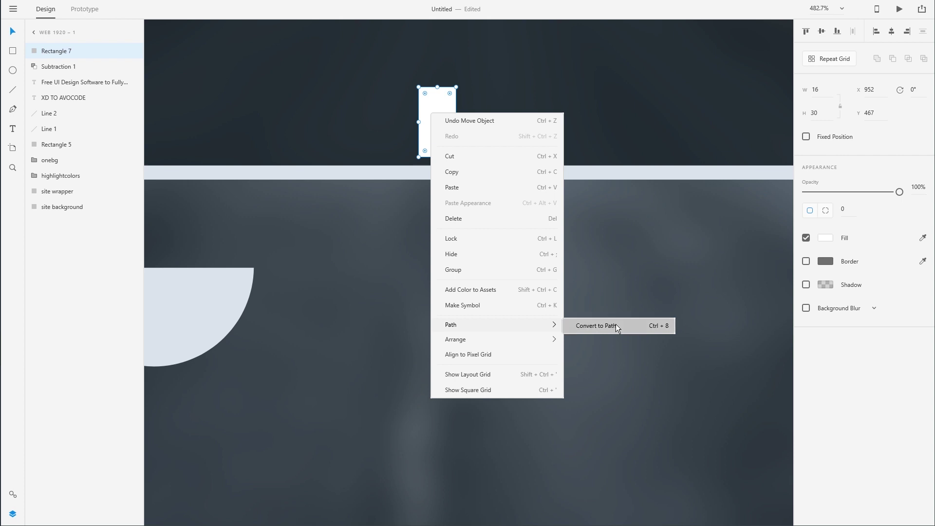
pyautogui.moveTo(442, 118); pyautogui.dragTo(436, 296)
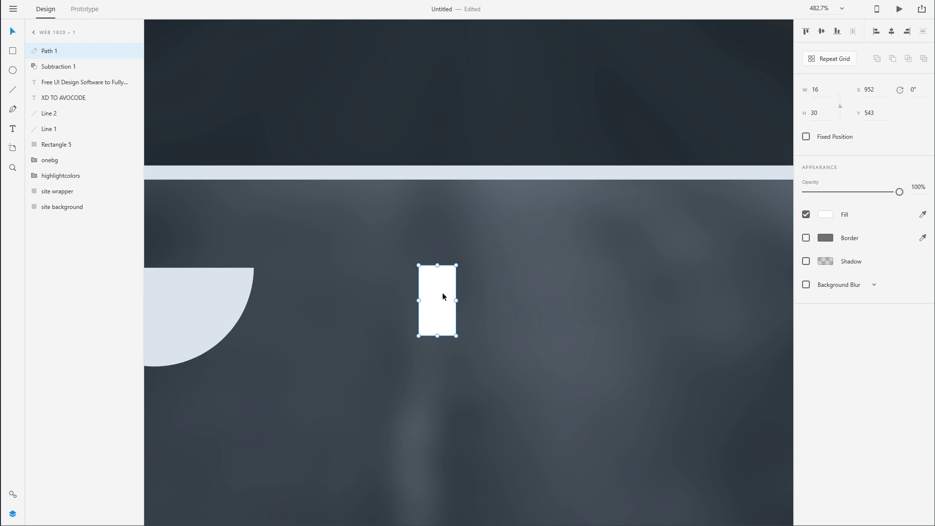
# Add an anchor at the path's bottom middle and pull it down into a tip
pyautogui.doubleClick(442, 296)
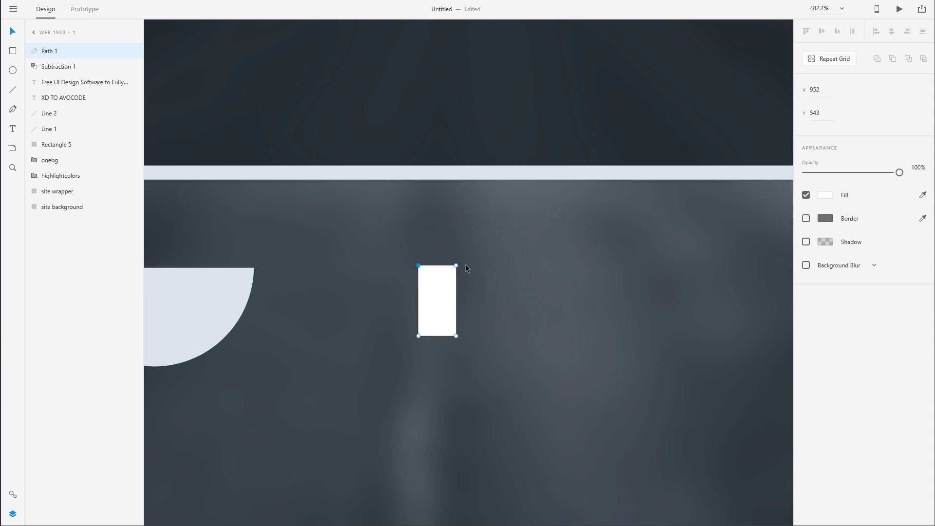
pyautogui.moveTo(456, 266)
pyautogui.mouseDown()
pyautogui.moveTo(494, 236)
pyautogui.moveTo(463, 253)
pyautogui.mouseUp()
pyautogui.hotkey('ctrl', 'z')
pyautogui.scroll(5, 437, 338)
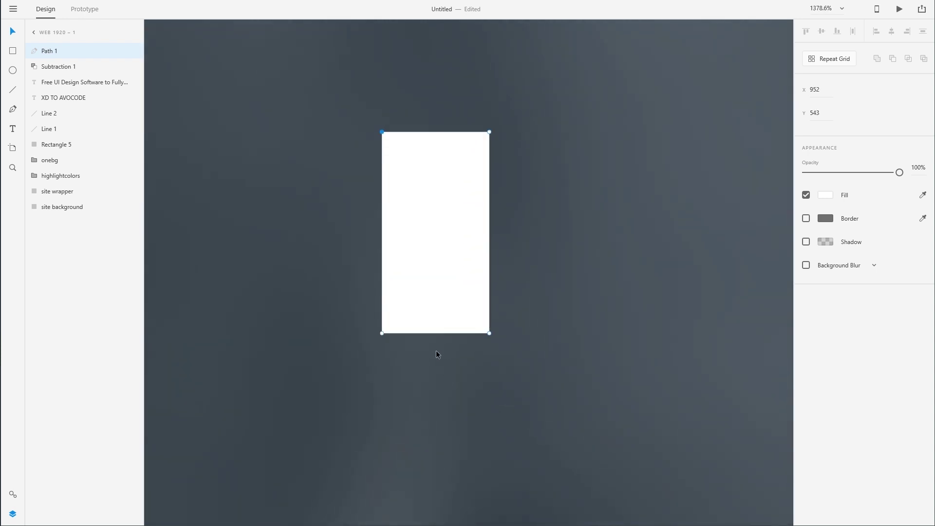
pyautogui.click(432, 333)
pyautogui.moveTo(437, 331); pyautogui.dragTo(441, 487)
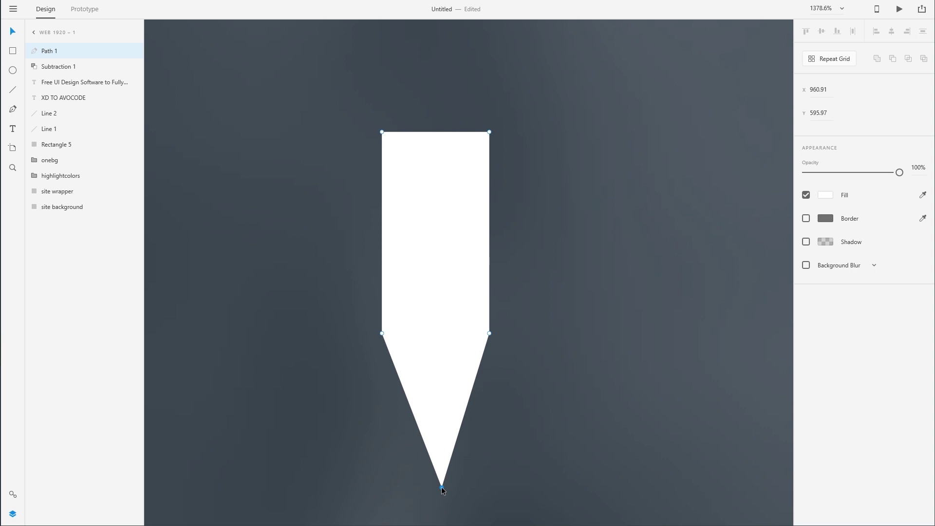
# Add anchors on both diagonal edges and pull them out into symmetric arrowhead wings
pyautogui.click(469, 399)
pyautogui.click(408, 402)
pyautogui.moveTo(408, 402); pyautogui.dragTo(285, 336)
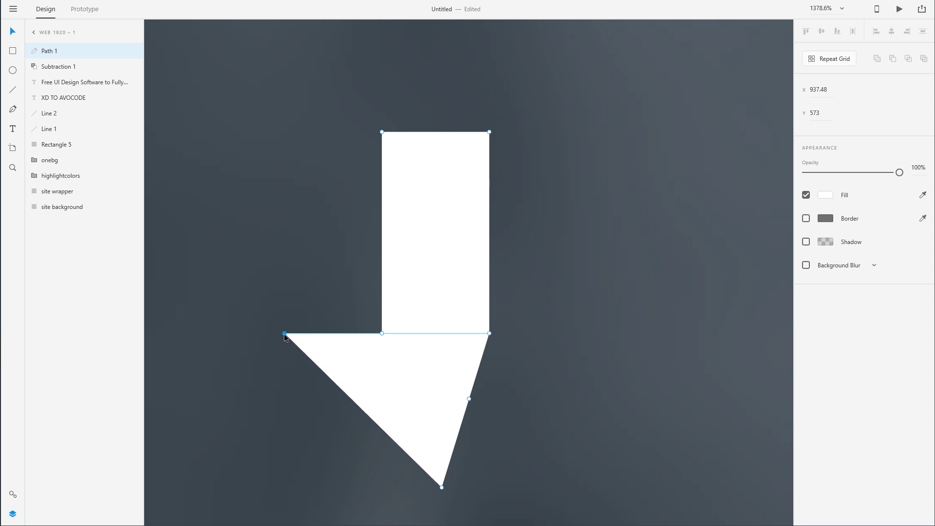
pyautogui.click(356, 334)
pyautogui.moveTo(470, 401); pyautogui.dragTo(583, 335)
pyautogui.moveTo(441, 488); pyautogui.dragTo(440, 488)
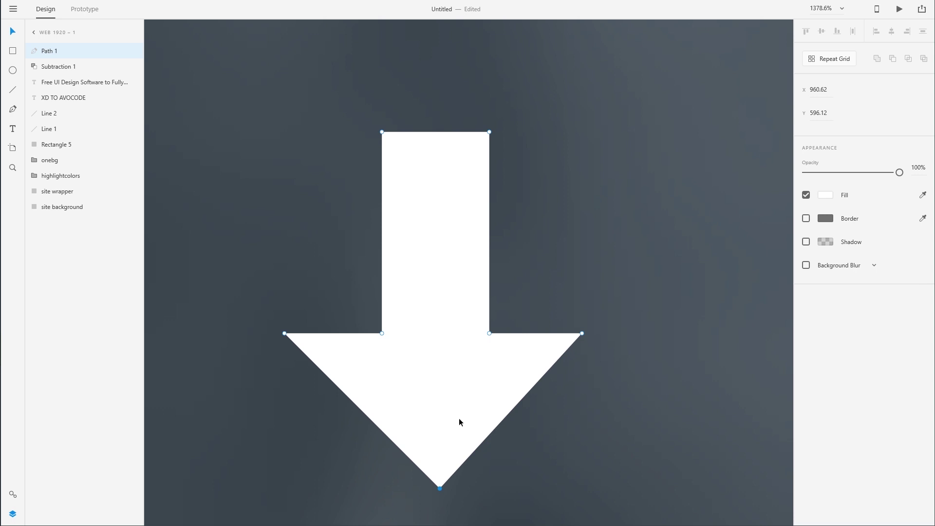
pyautogui.scroll(-5, 386, 397)
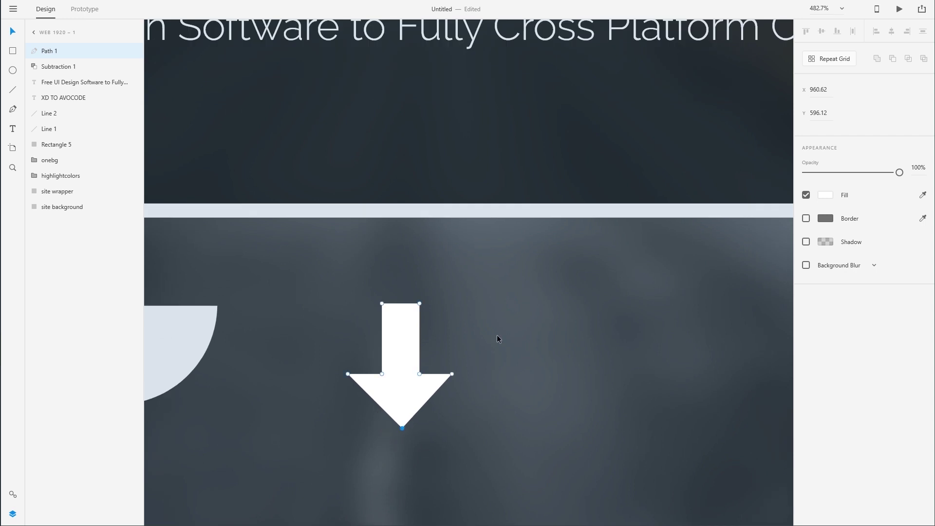
# Scale the arrow to 23.02 × 27.59 and centre it in the semicircle at X 828.48, Y 550.53
pyautogui.click(496, 335)
pyautogui.click(394, 384)
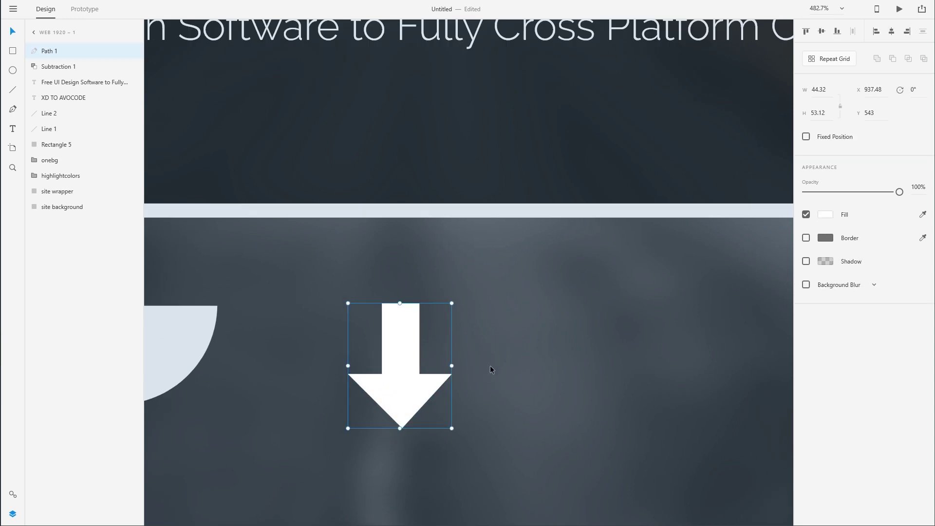
pyautogui.moveTo(392, 391); pyautogui.dragTo(208, 382)
pyautogui.moveTo(305, 390); pyautogui.dragTo(465, 361)
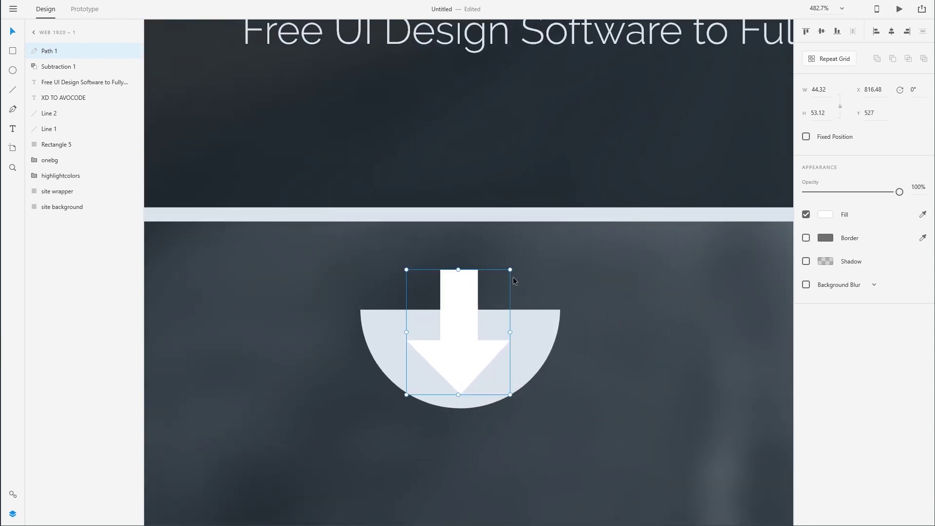
pyautogui.moveTo(510, 270); pyautogui.dragTo(461, 329)
pyautogui.moveTo(430, 364); pyautogui.dragTo(457, 359)
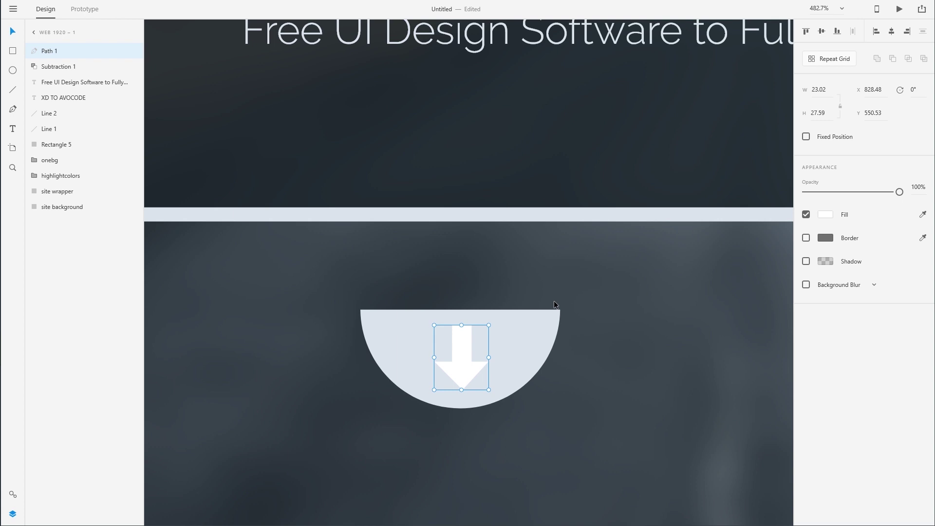
# Subtract the arrow from the semicircle and centre the resulting tab under the XD TO AVOCODE plate
pyautogui.keyDown('shift'); pyautogui.click(519, 335); pyautogui.keyUp('shift')
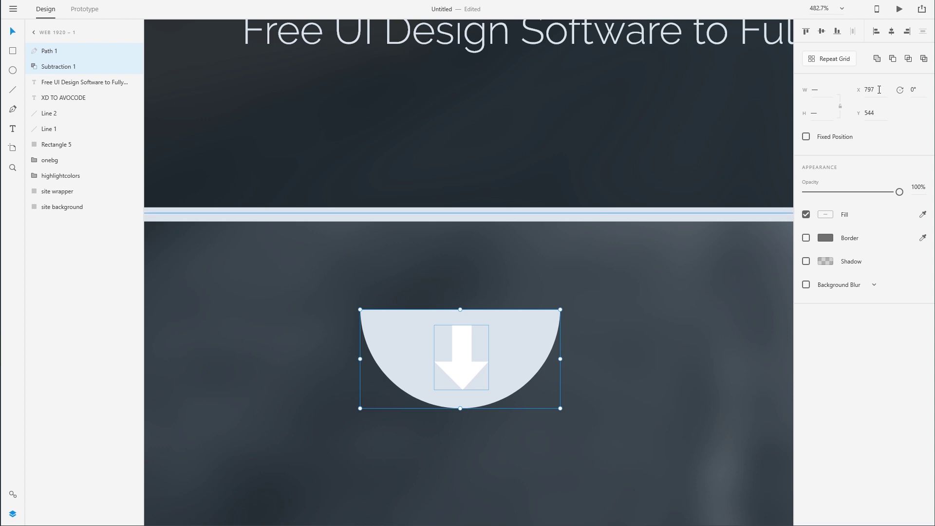
pyautogui.click(894, 60)
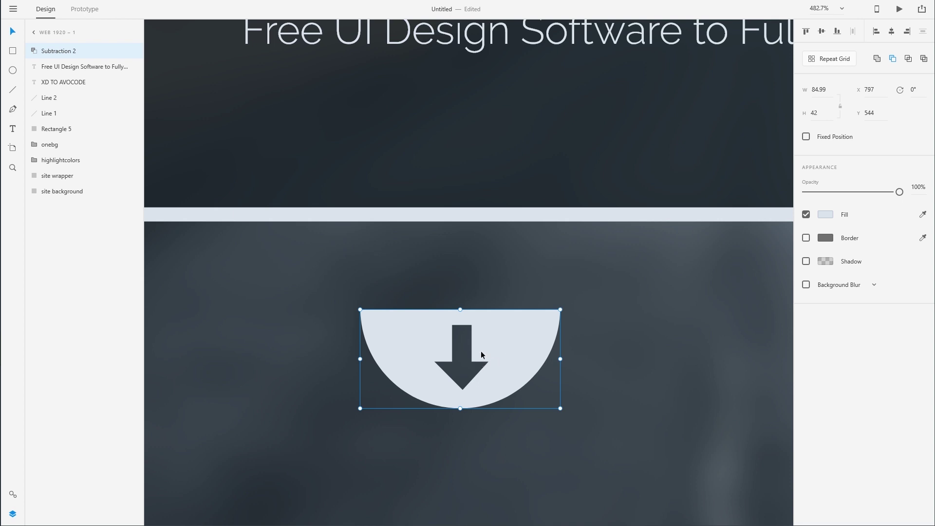
pyautogui.scroll(-5, 518, 344)
pyautogui.moveTo(633, 355); pyautogui.dragTo(458, 374)
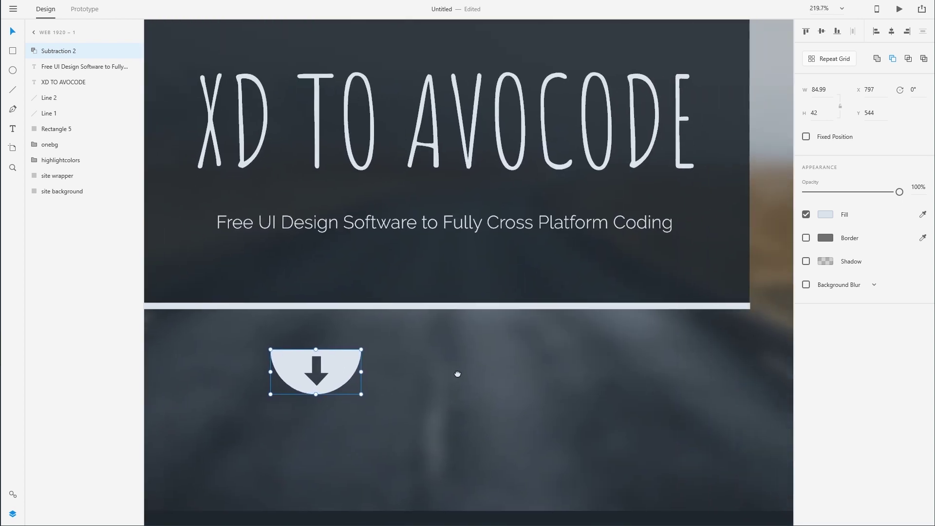
pyautogui.scroll(-3, 469, 373)
pyautogui.moveTo(381, 375); pyautogui.dragTo(458, 351)
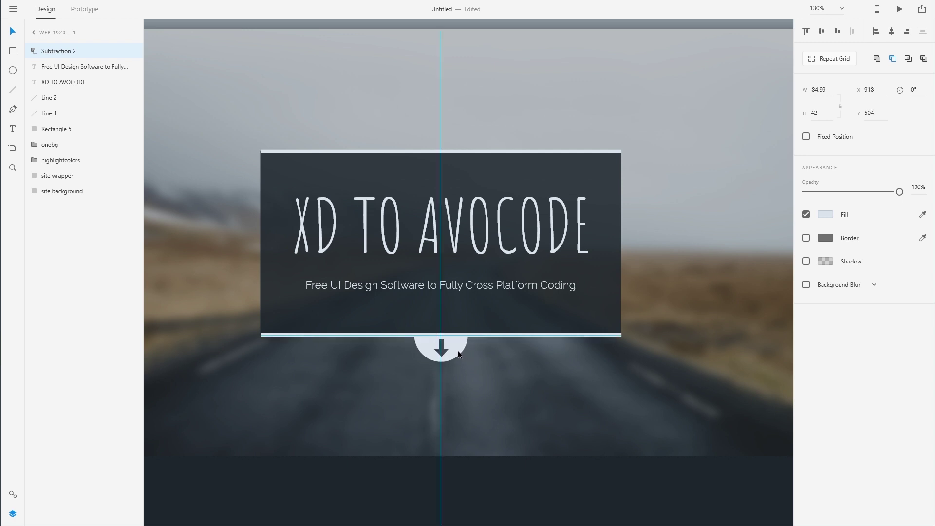
pyautogui.click(492, 447)
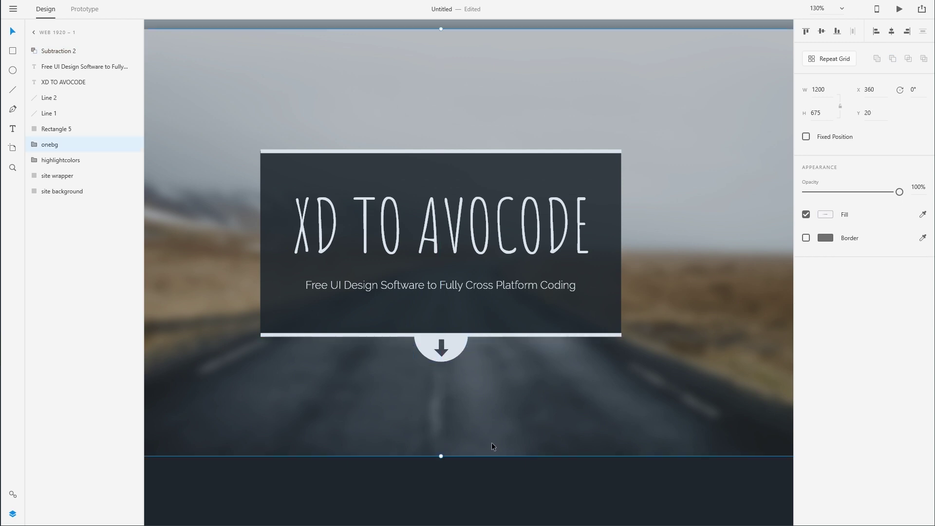